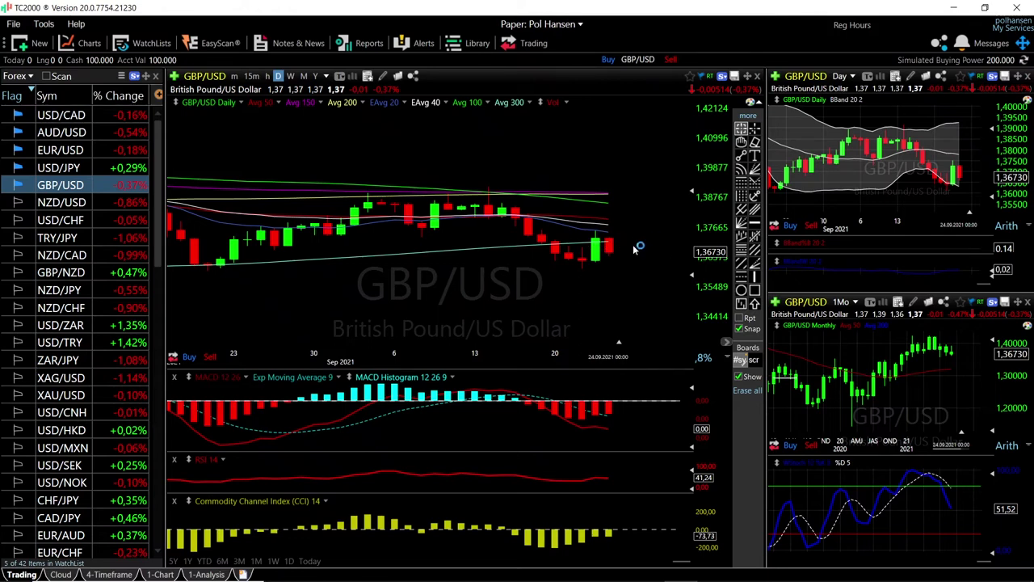
left_click_drag(590, 269, 581, 268)
scroll(619, 270, "down", 5)
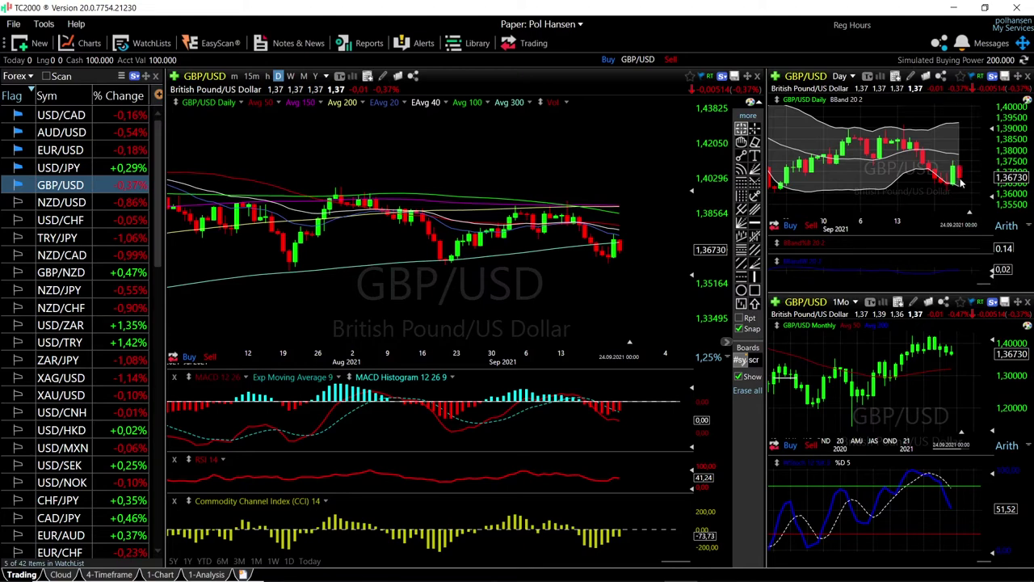
mouse_move(959, 184)
scroll(640, 255, "up", 3)
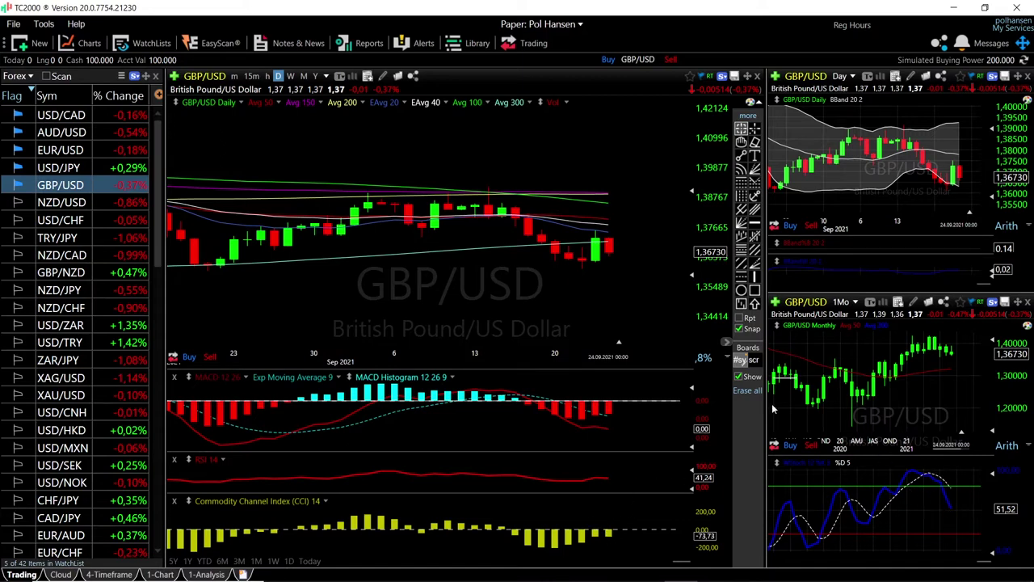
scroll(617, 276, "down", 10)
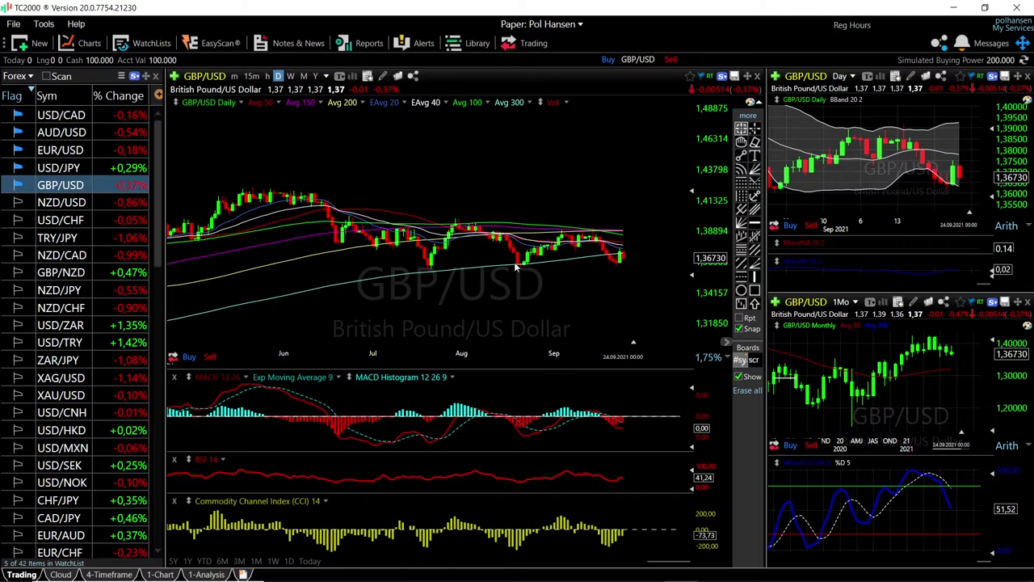
left_click_drag(517, 265, 525, 267)
left_click_drag(429, 275, 429, 272)
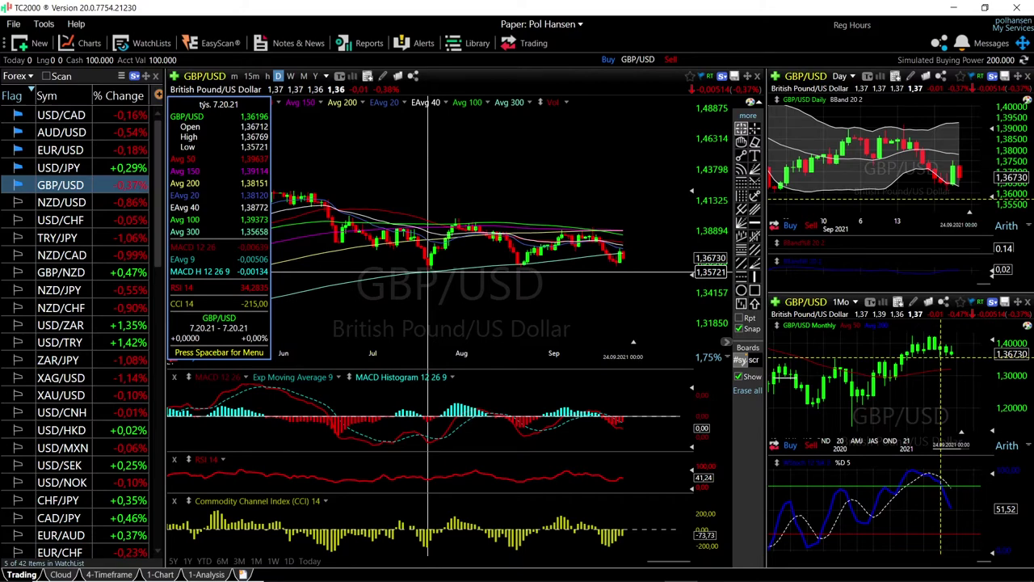
scroll(561, 273, "down", 5)
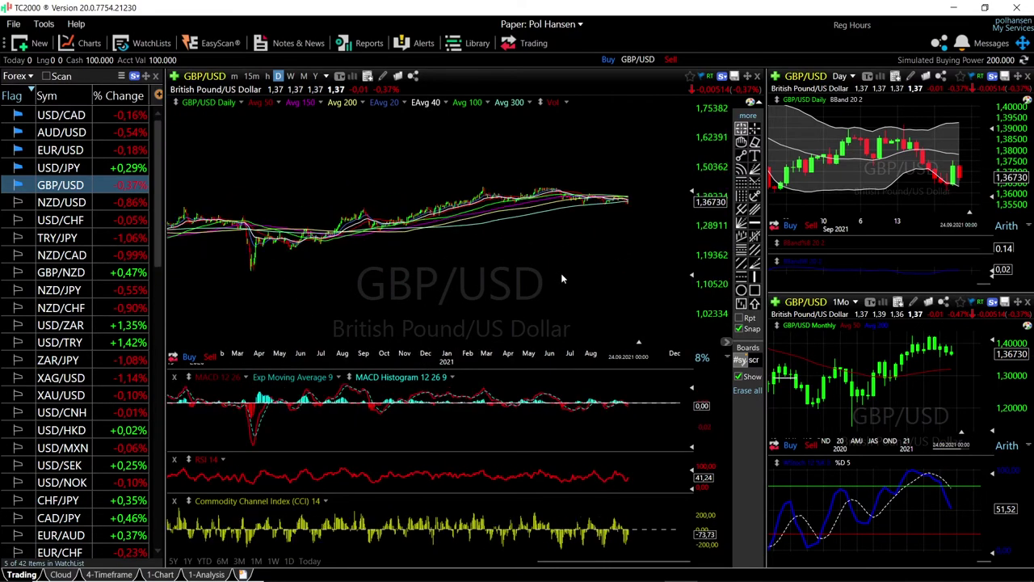
left_click(742, 185)
left_click_drag(253, 270, 483, 186)
scroll(635, 234, "up", 4)
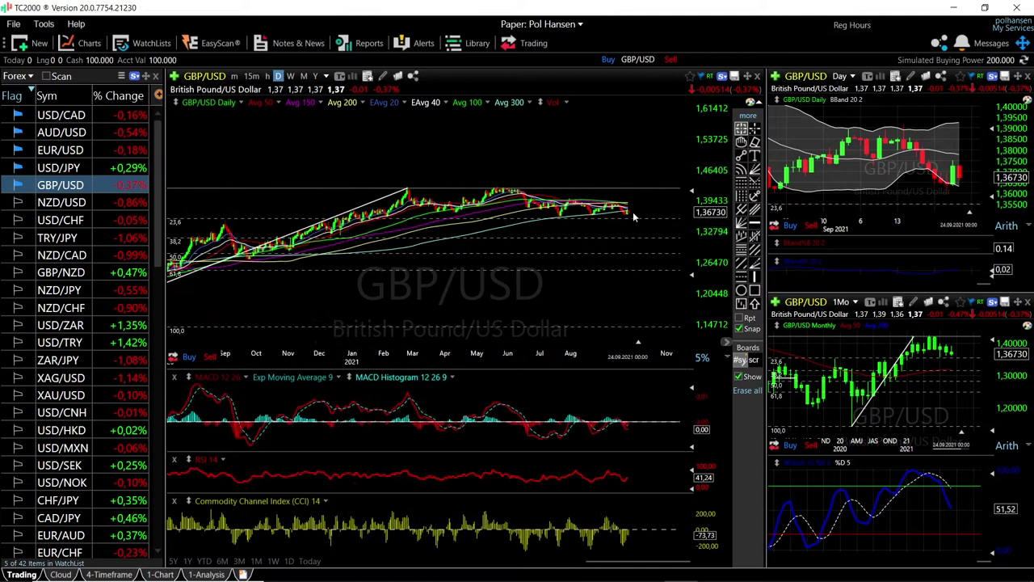
scroll(636, 240, "up", 2)
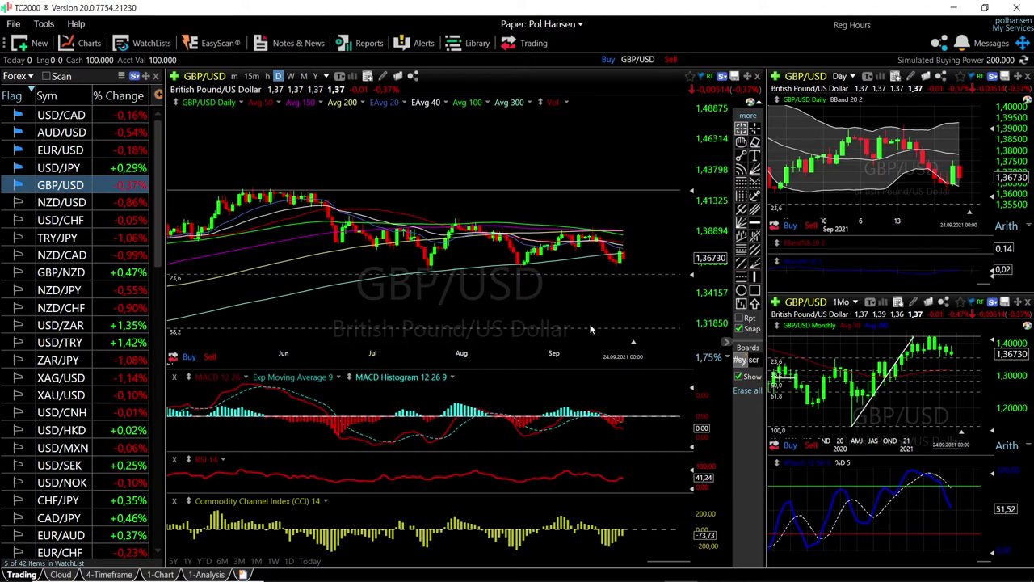
scroll(581, 329, "down", 3)
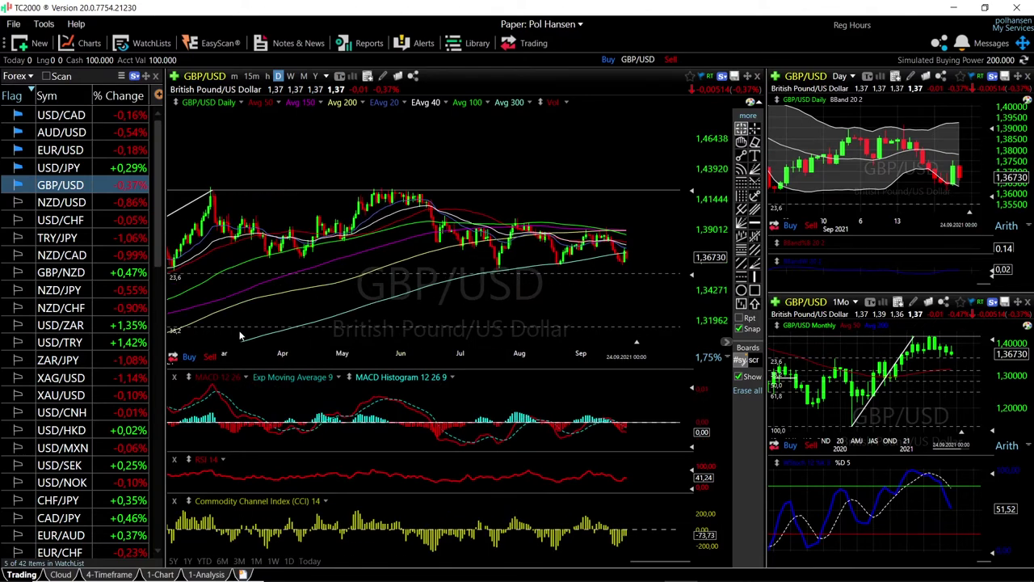
left_click_drag(594, 329, 637, 320)
scroll(637, 320, "down", 5)
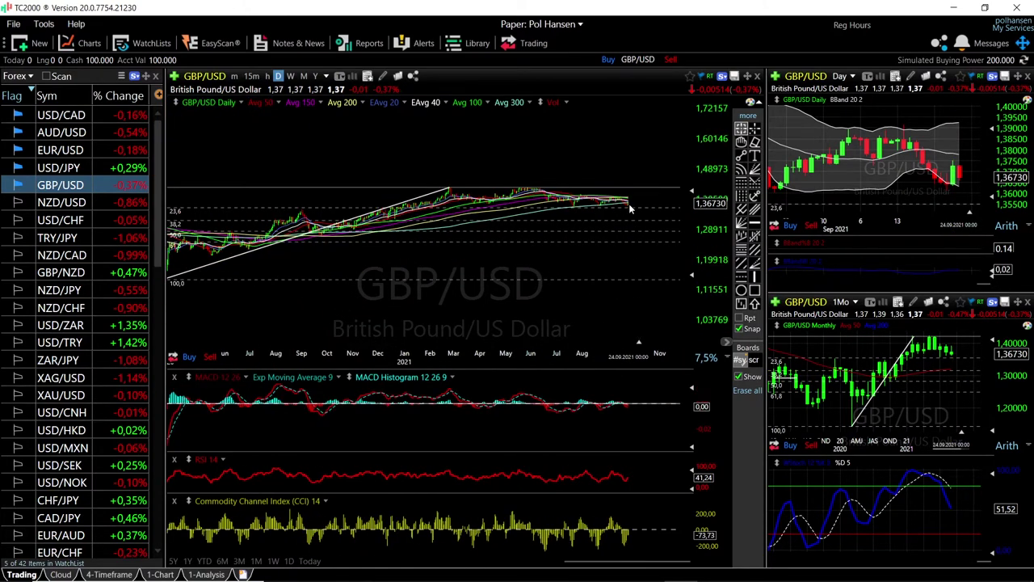
left_click_drag(627, 230, 642, 255)
scroll(643, 254, "up", 4)
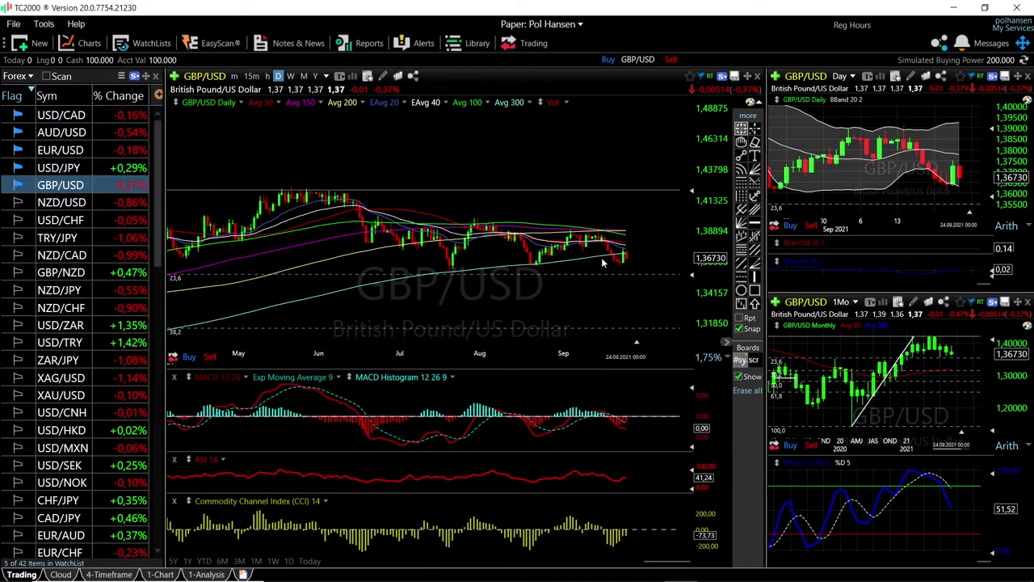
scroll(649, 293, "down", 4)
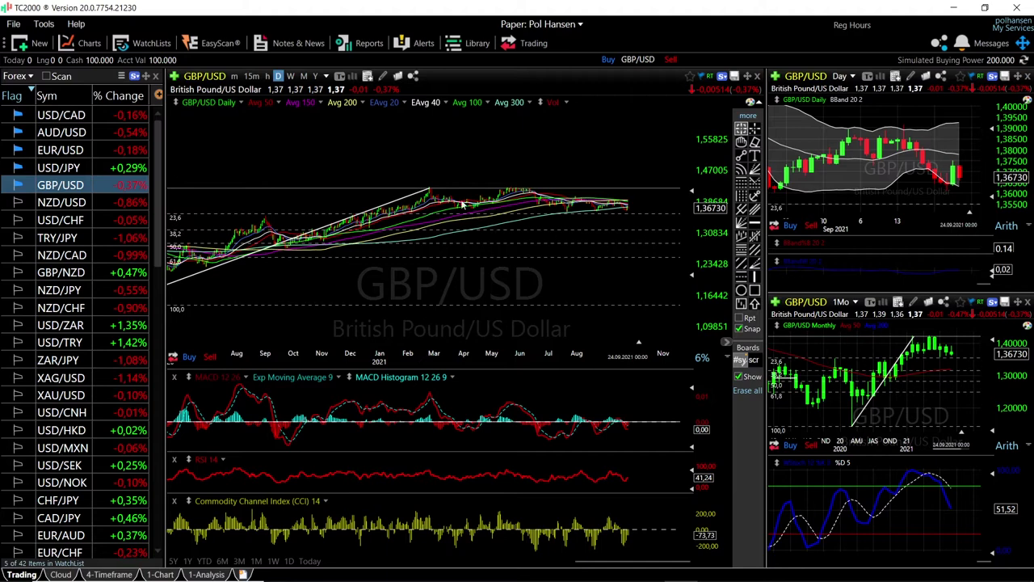
left_click_drag(433, 193, 421, 176)
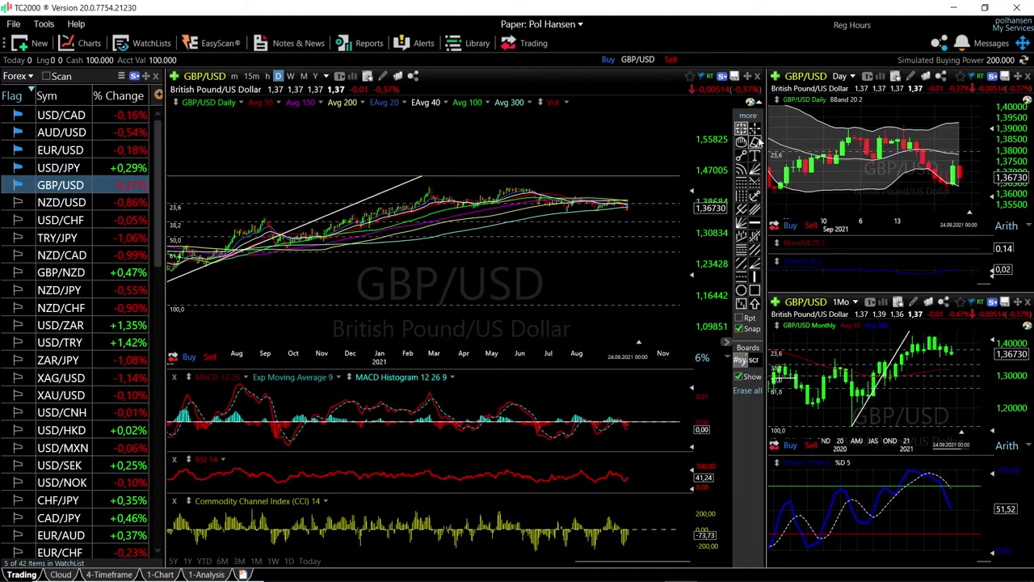
key("Delete")
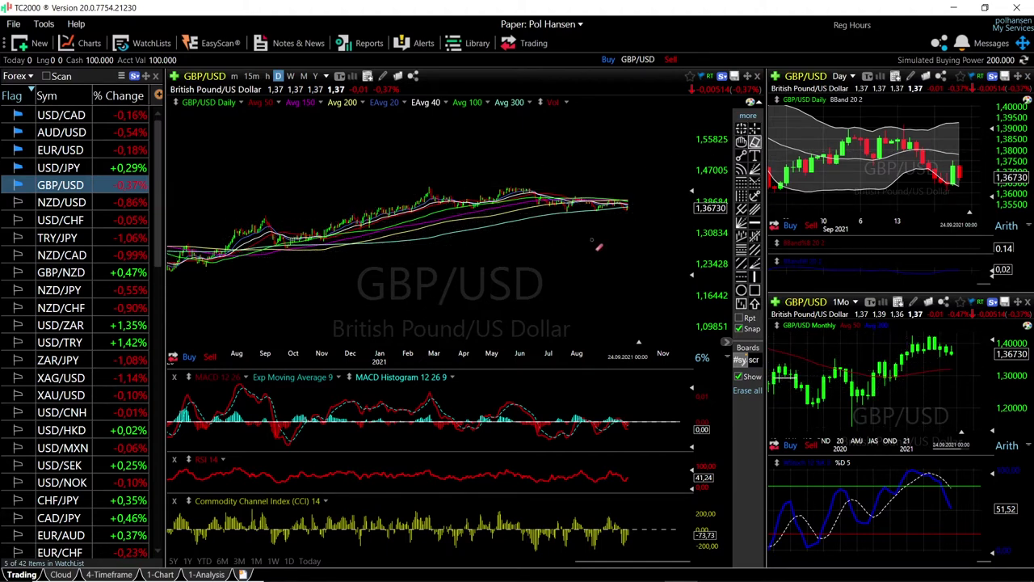
scroll(620, 272, "down", 2)
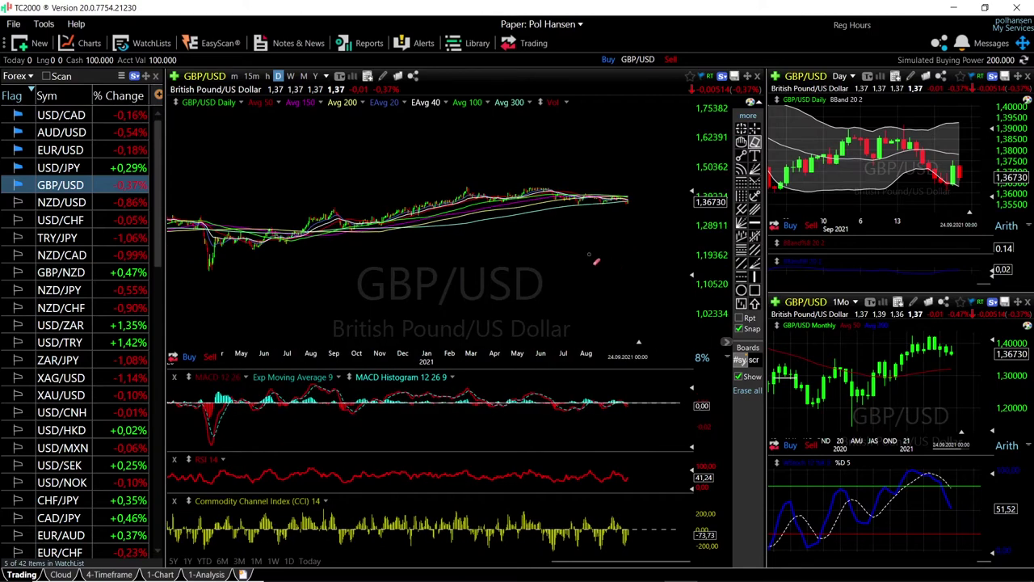
Load USD/JPY and zoom its daily chart around the 110.59100 and 108.72250 levels.
left_click(67, 167)
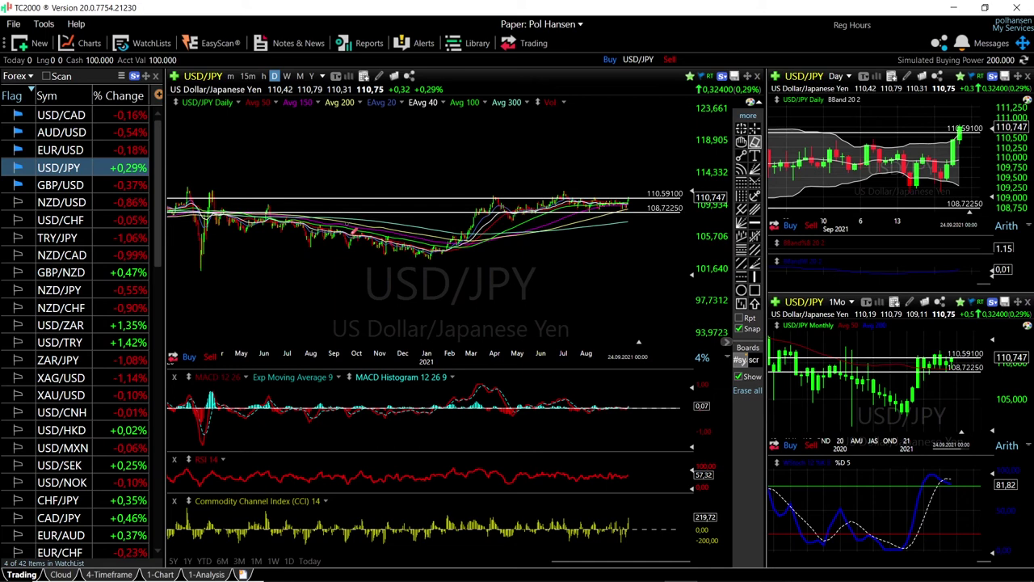
scroll(646, 231, "up", 3)
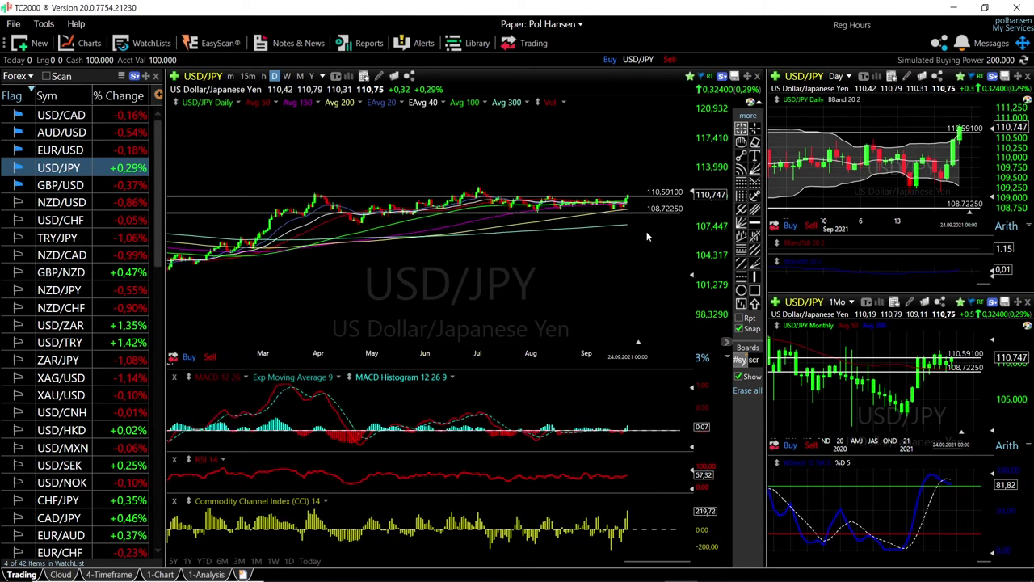
scroll(643, 225, "up", 2)
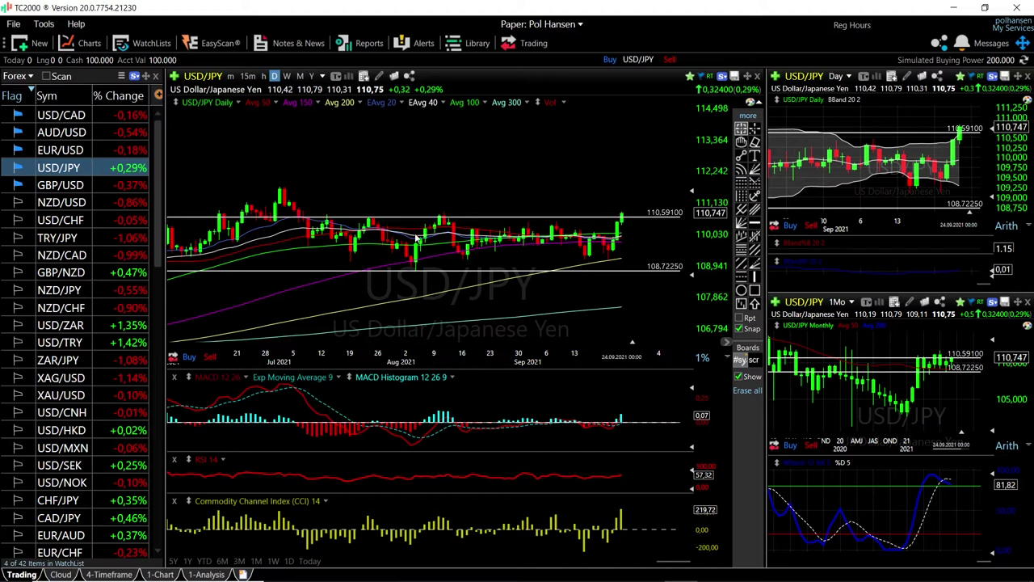
scroll(429, 218, "down", 2)
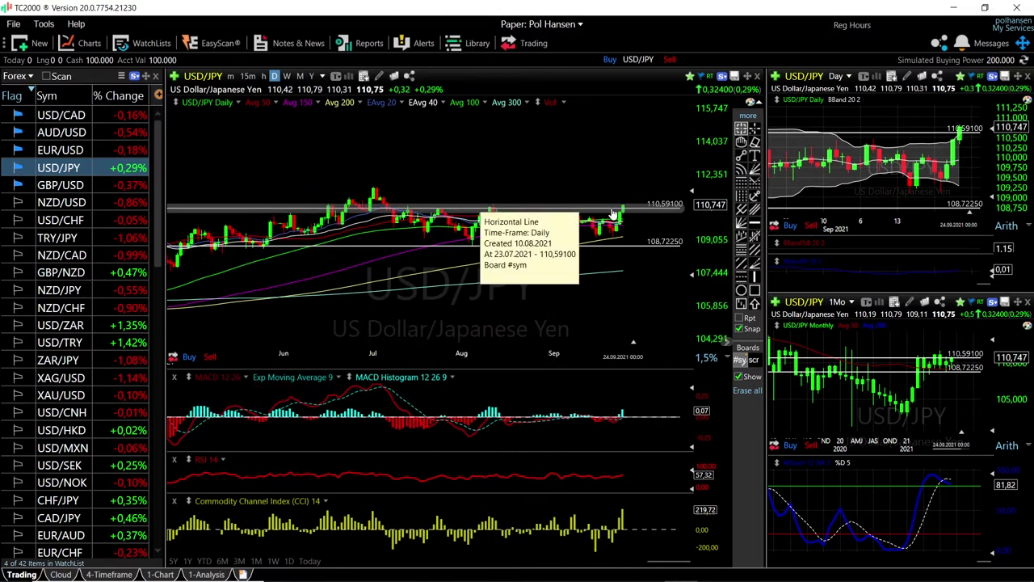
Read the 7.2.21 daily bar's values, then switch all charts to EUR/USD.
left_click_drag(375, 189, 376, 186)
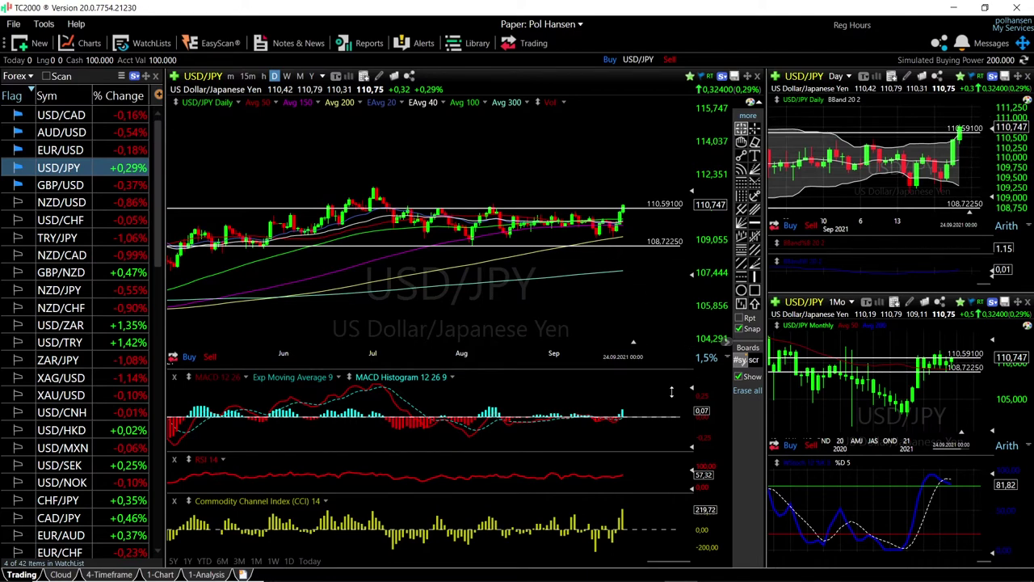
scroll(621, 430, "up", 5)
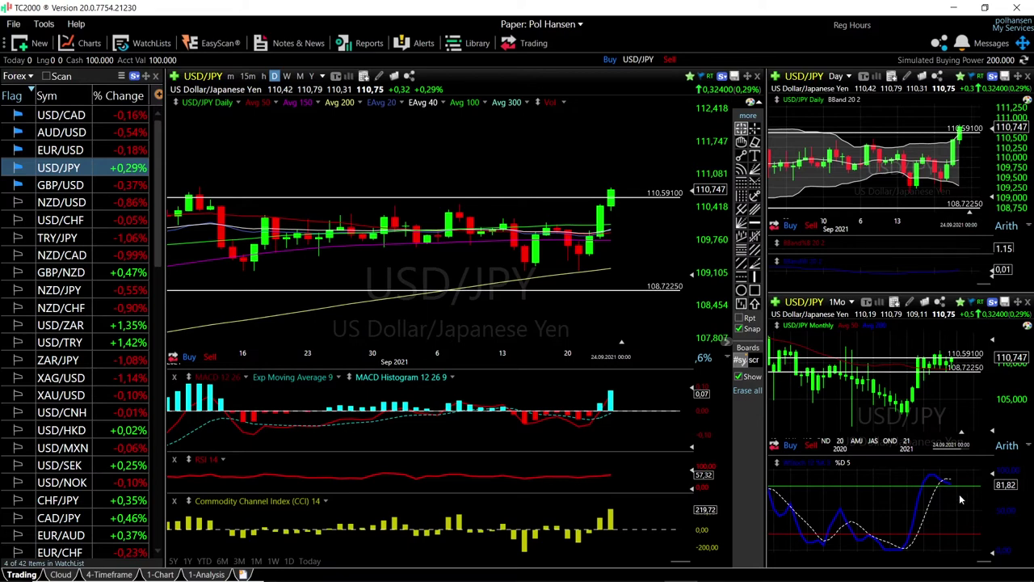
left_click(74, 152)
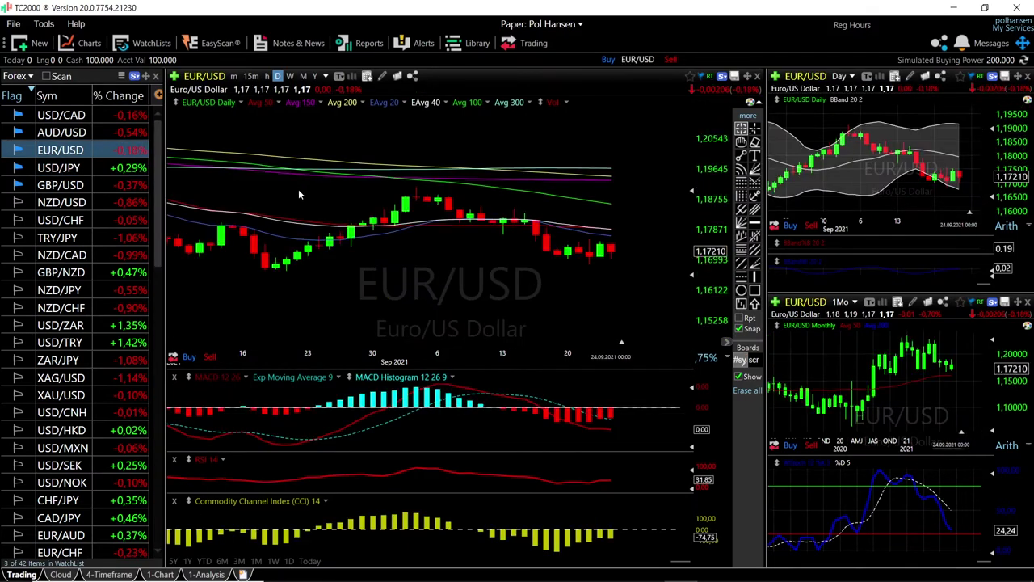
Place two horizontal price levels on the EUR/USD daily chart.
scroll(620, 278, "down", 4)
left_click(623, 282)
left_click(639, 291)
scroll(641, 278, "up", 3)
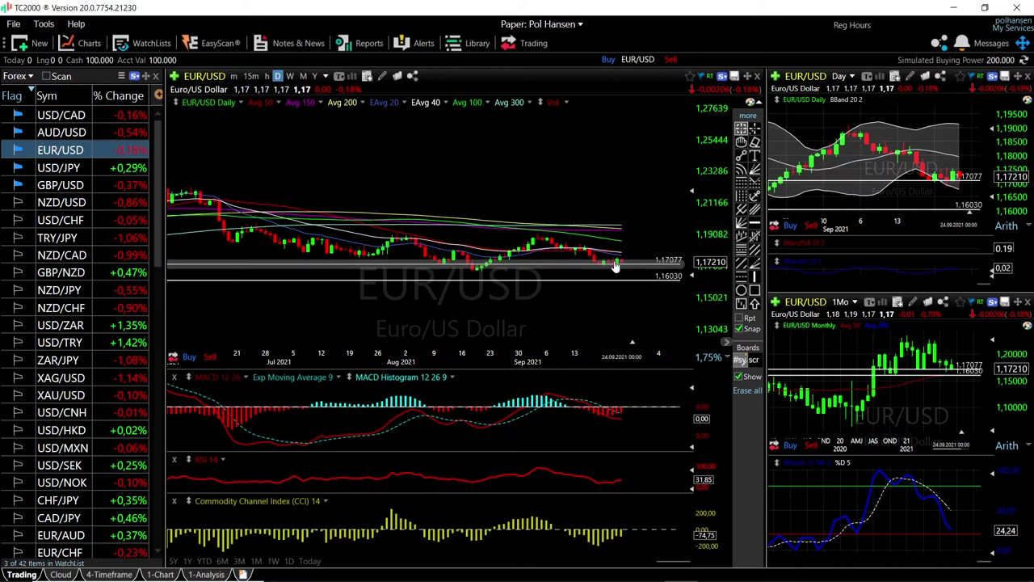
mouse_move(626, 271)
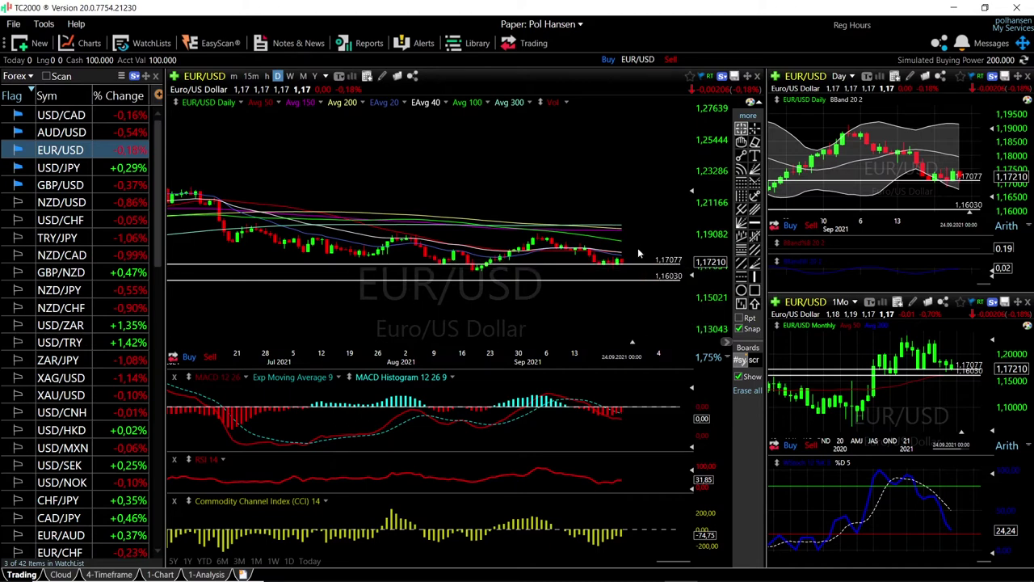
Zoom around the 1.17077 and 1.16030 EUR/USD levels, then switch all charts to AUD/USD.
scroll(635, 239, "down", 3)
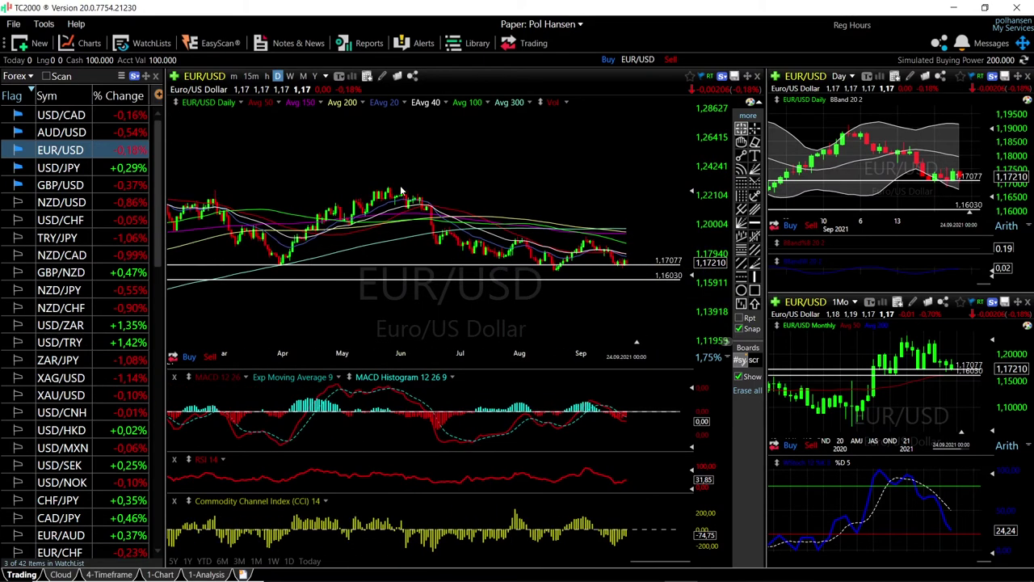
scroll(597, 234, "down", 2)
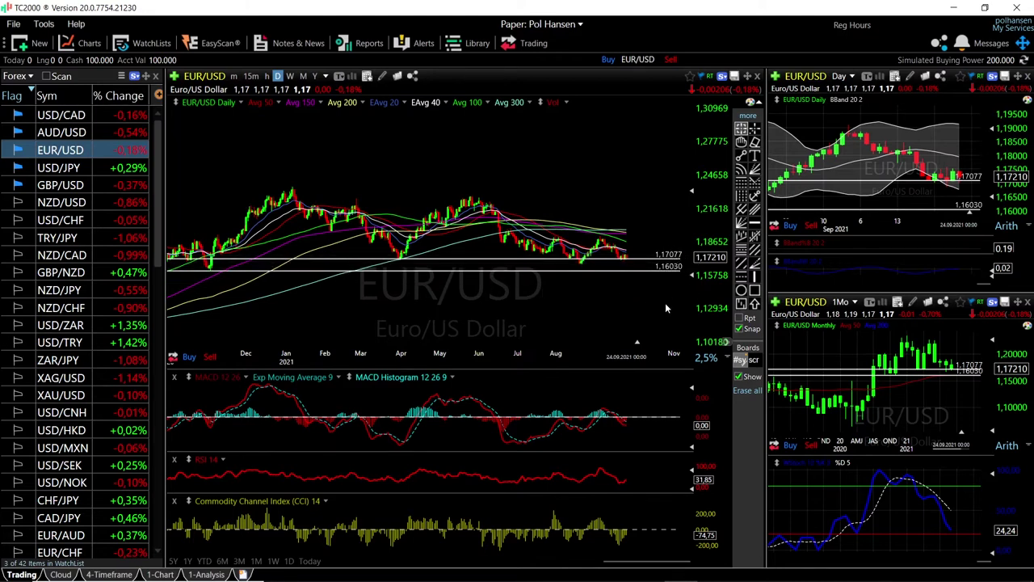
scroll(657, 300, "up", 2)
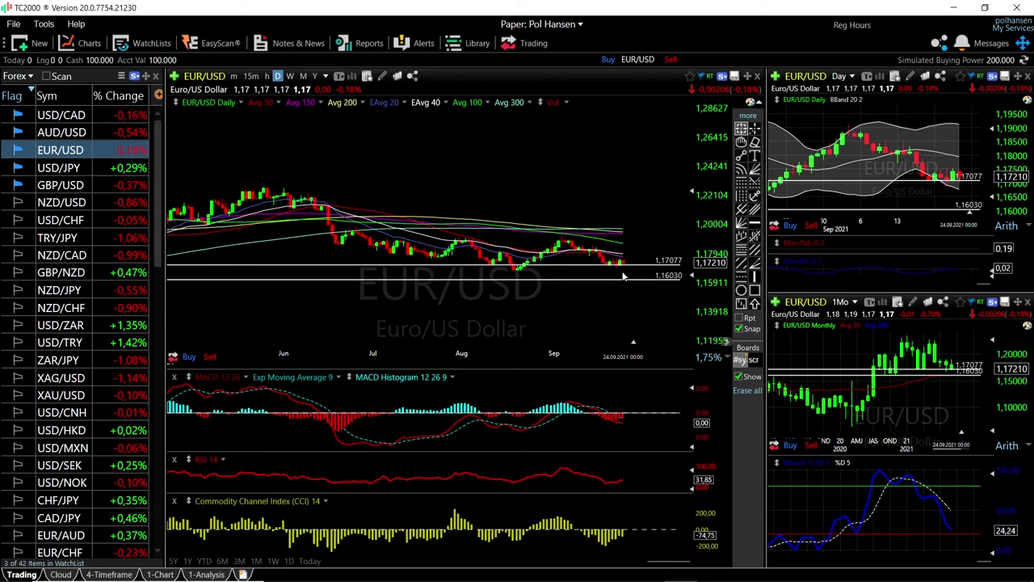
scroll(665, 298, "up", 1)
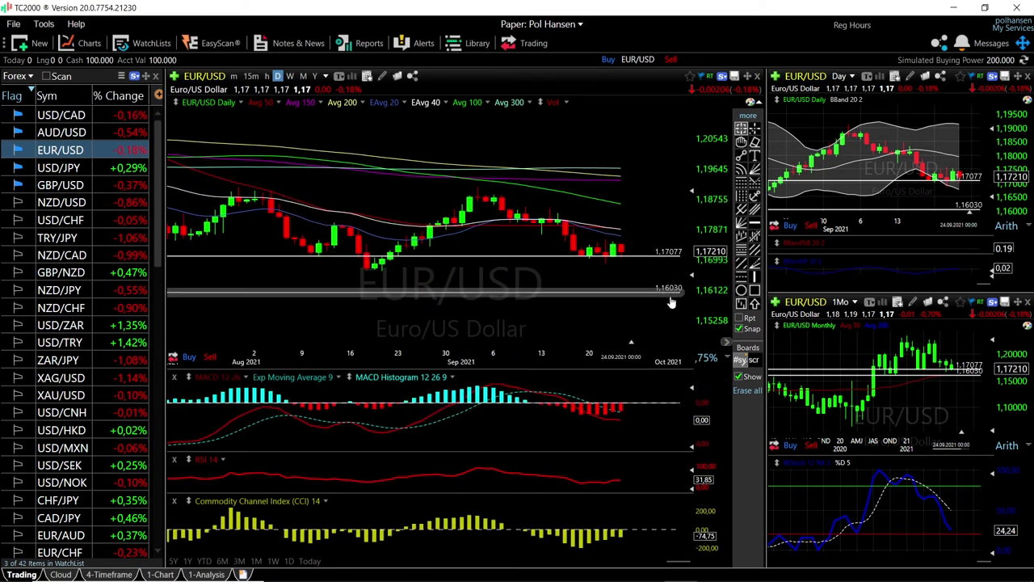
scroll(603, 312, "down", 5)
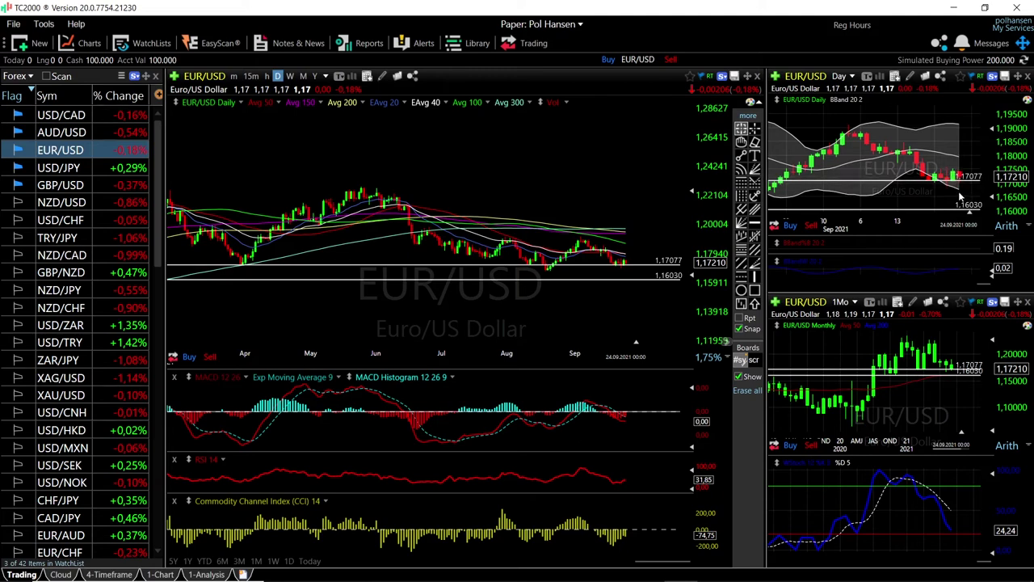
scroll(960, 190, "down", 2)
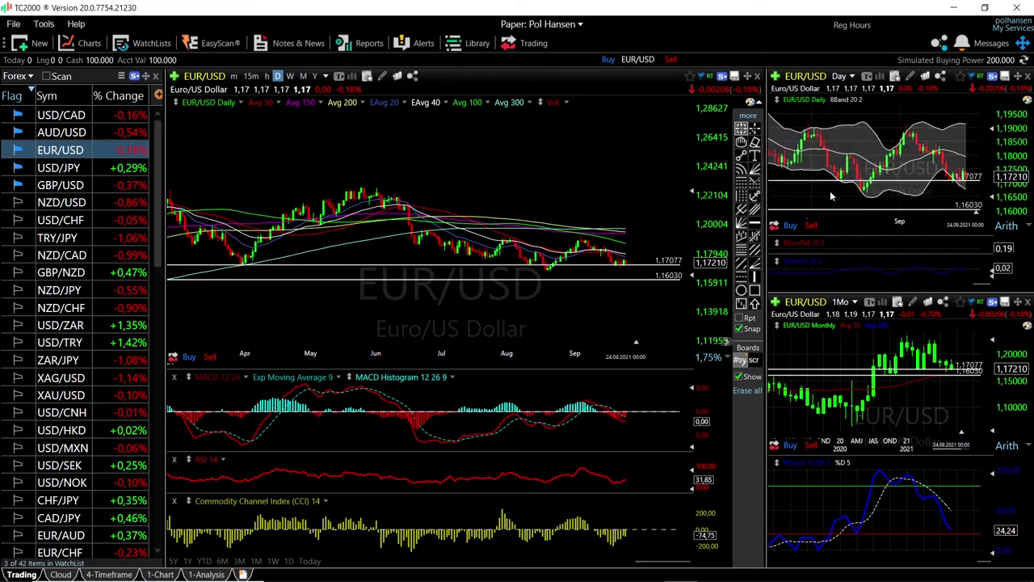
mouse_move(566, 270)
left_click(72, 131)
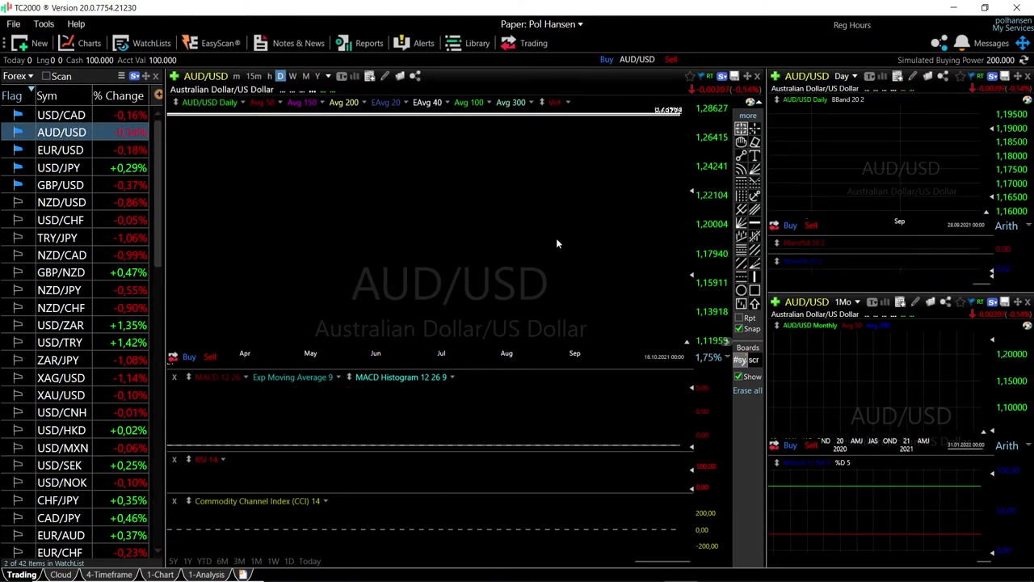
Zoom the AUD/USD daily chart and read the latest daily candle's values.
scroll(580, 250, "up", 5)
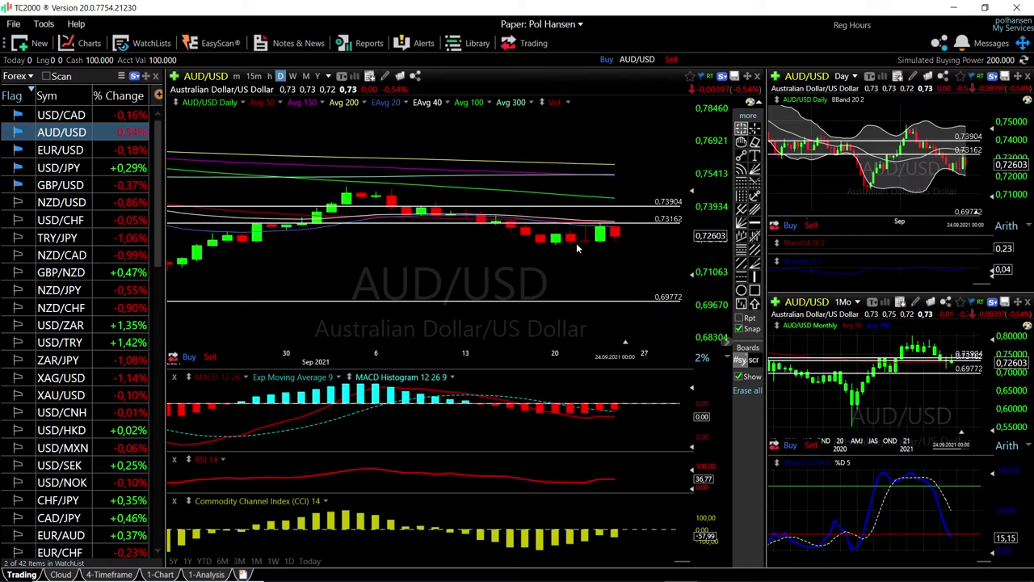
scroll(571, 246, "down", 2)
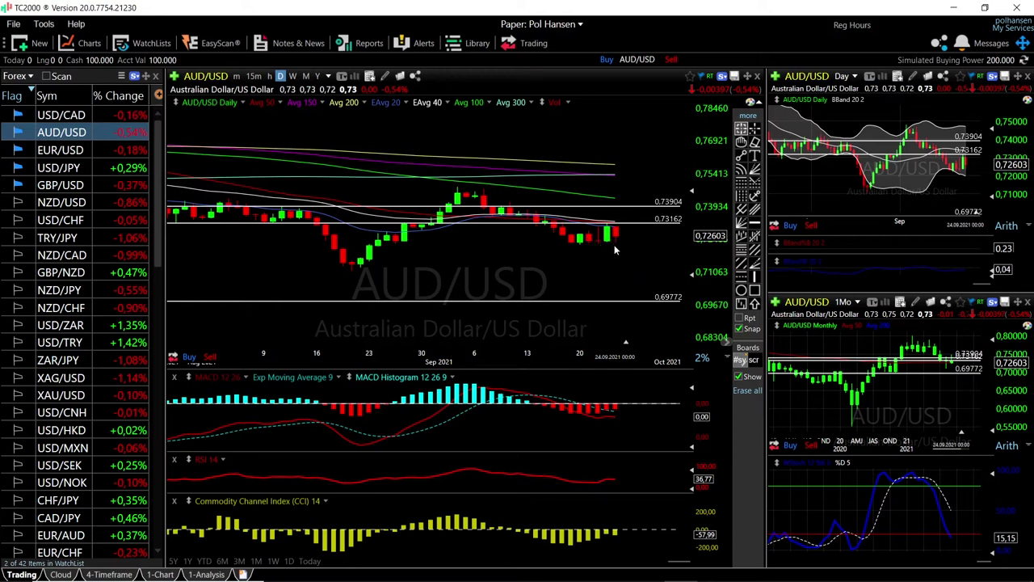
left_click_drag(614, 244, 615, 294)
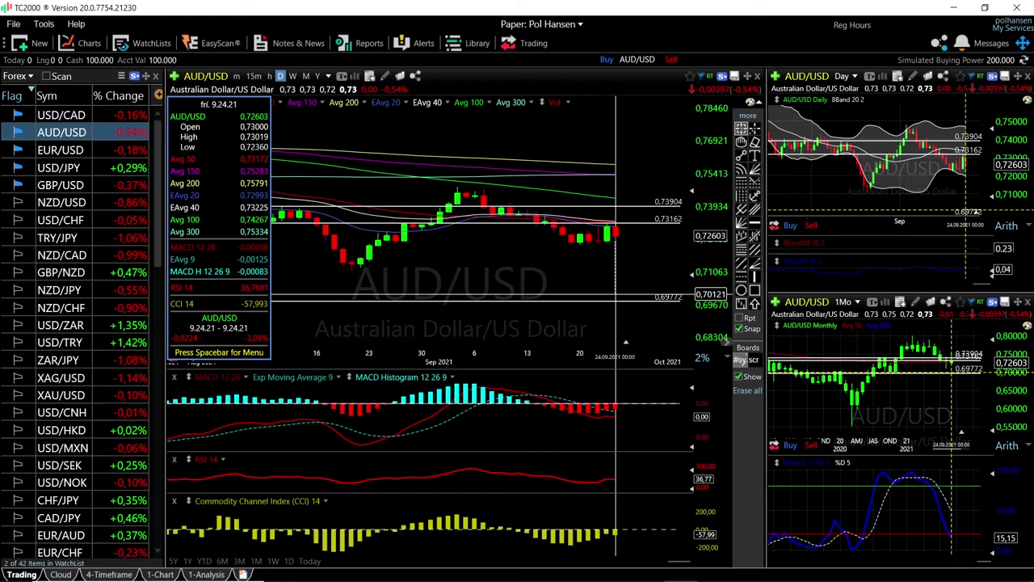
left_click_drag(616, 294, 589, 280)
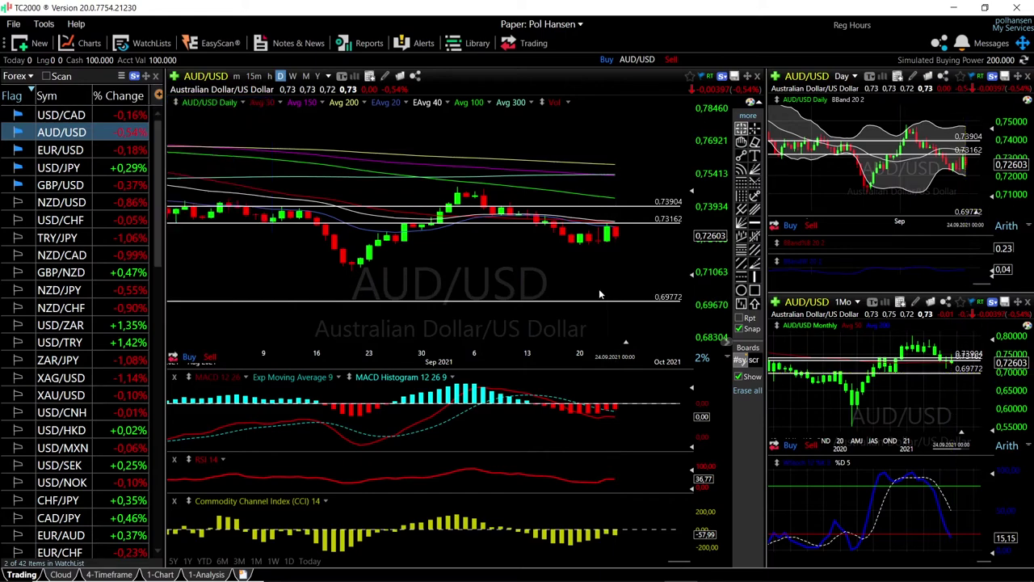
Check the 0.73904, 0.73162 and 0.69772 levels, then load USD/CAD.
scroll(589, 279, "down", 5)
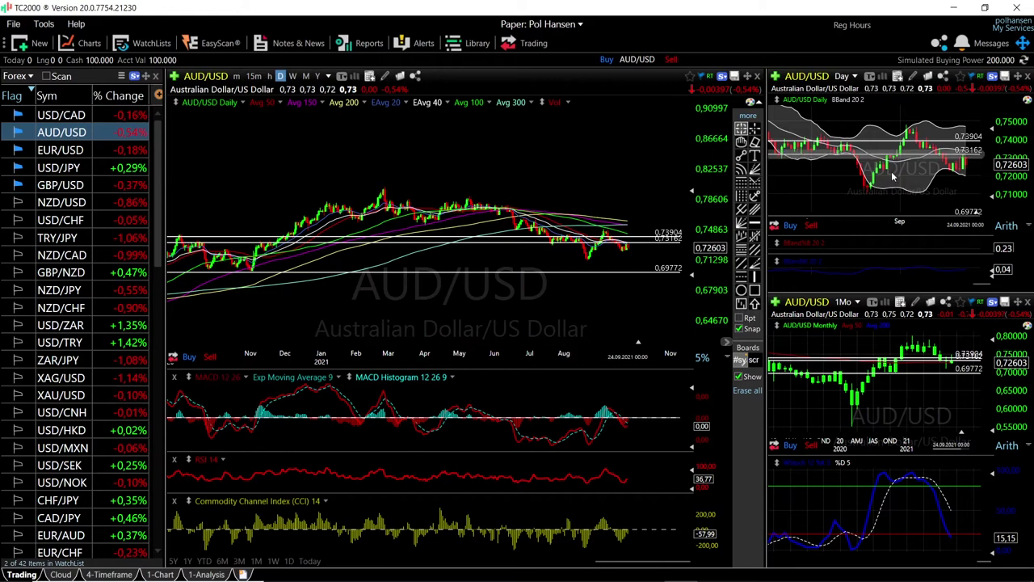
scroll(636, 259, "up", 2)
scroll(630, 256, "up", 2)
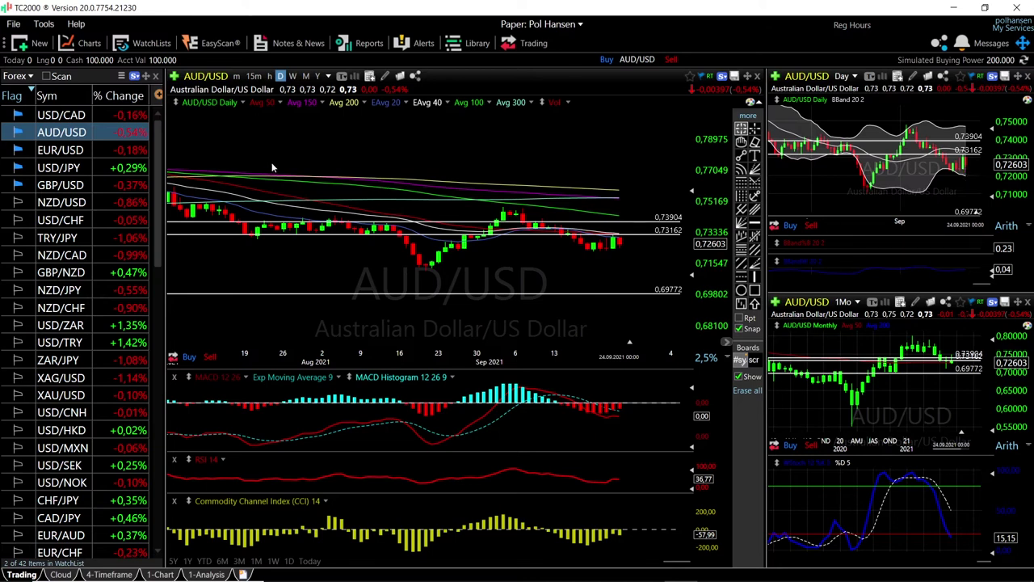
key("Up")
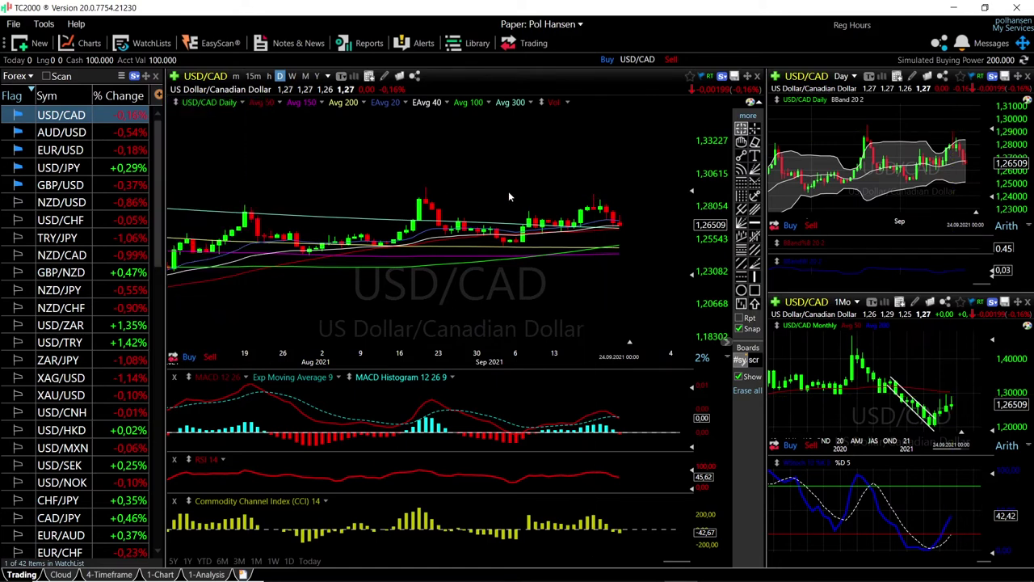
scroll(509, 194, "down", 3)
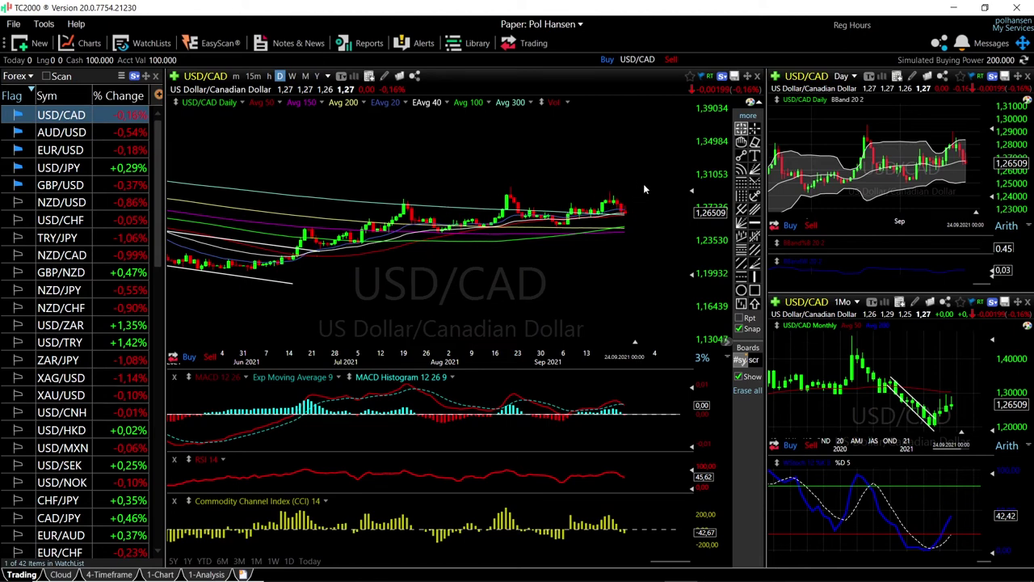
scroll(647, 194, "up", 5)
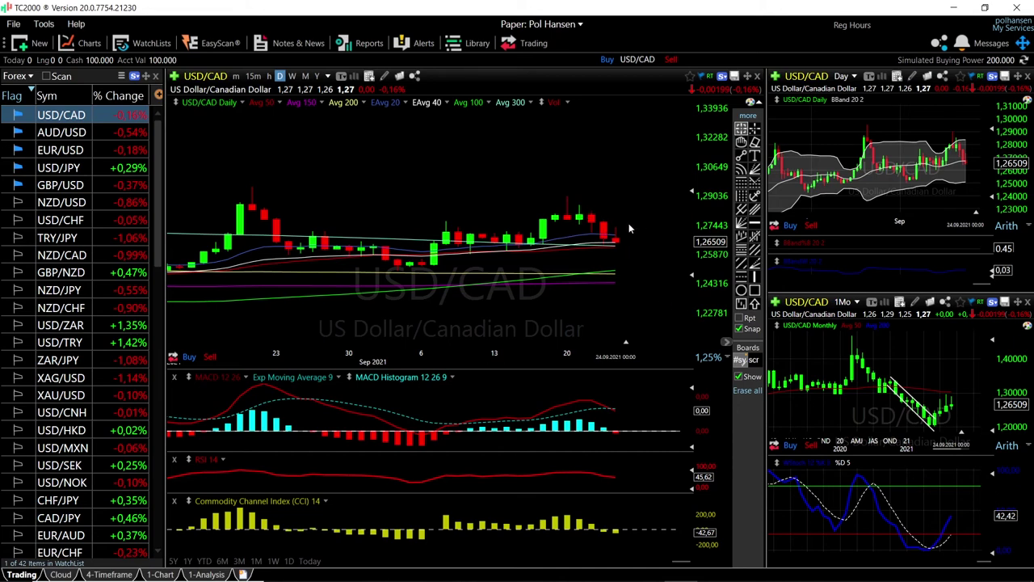
left_click(643, 194)
left_click_drag(618, 232, 652, 196)
scroll(532, 231, "down", 10)
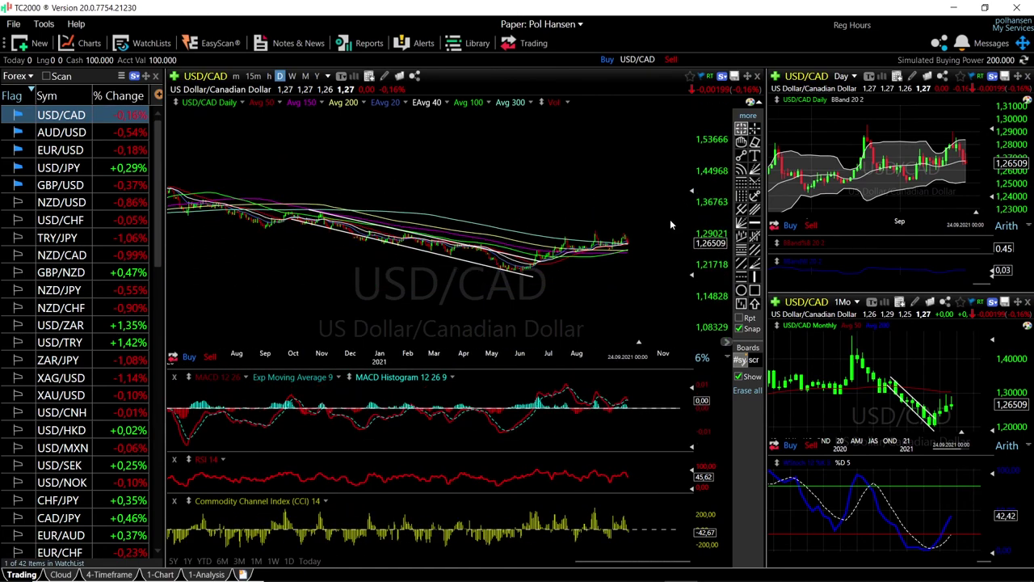
scroll(536, 283, "down", 3)
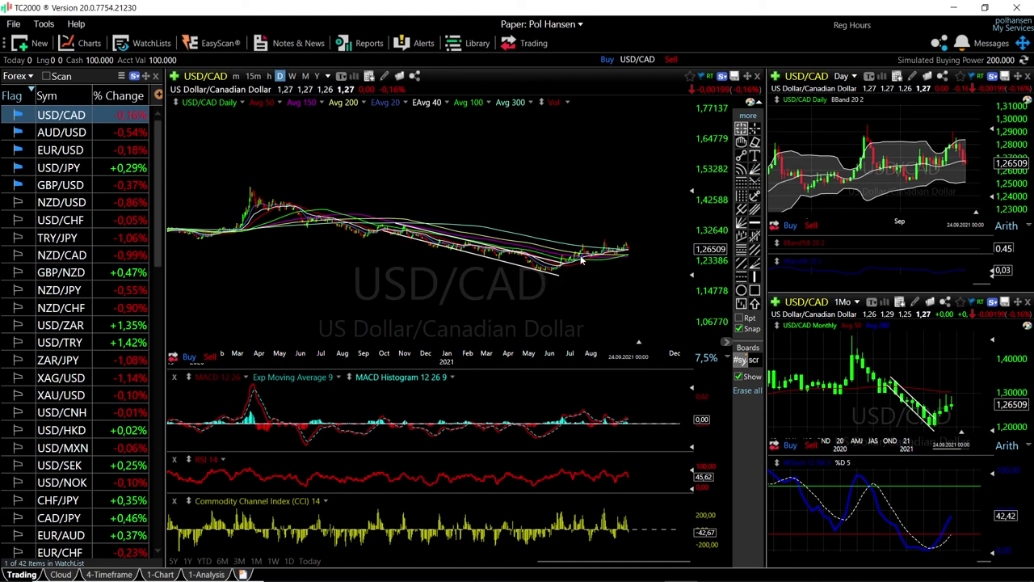